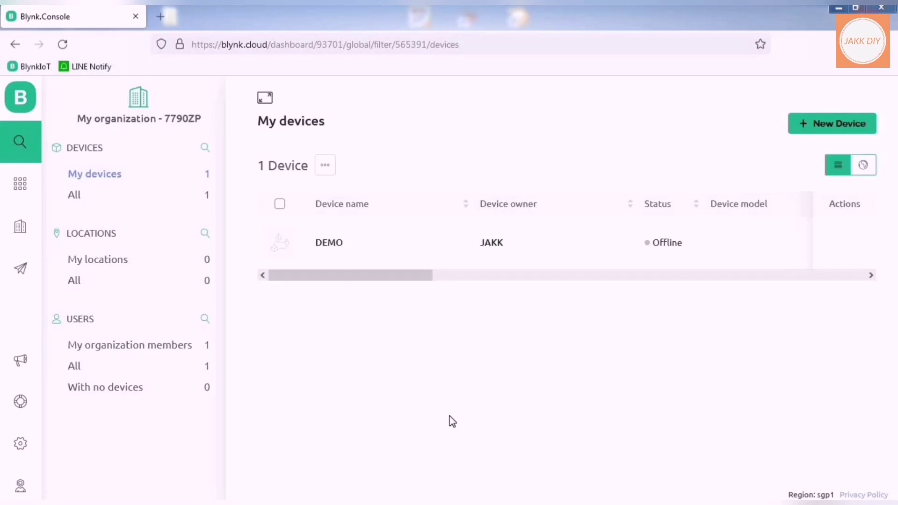
Review the DEMO device's timeline for the past week, viewing the resolved events and all events.
{"action": "left_click", "coordinate": [333, 242]}
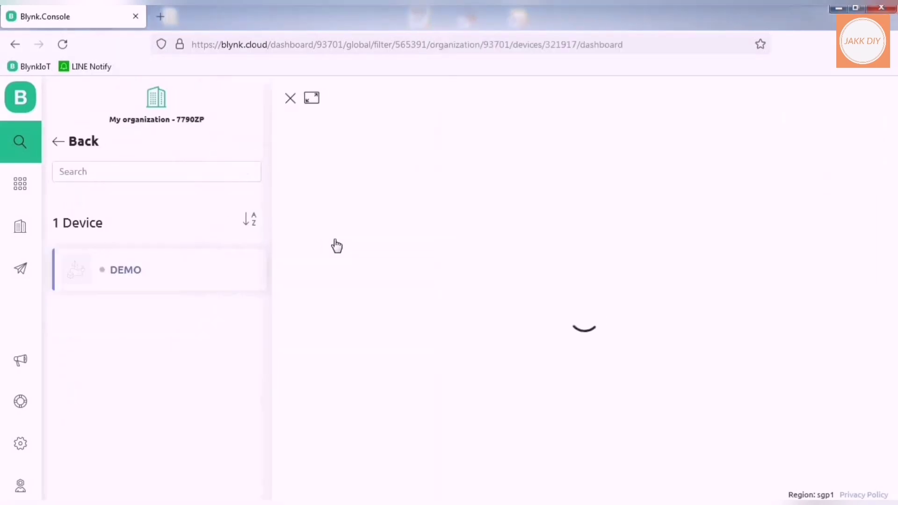
{"action": "left_click", "coordinate": [413, 216]}
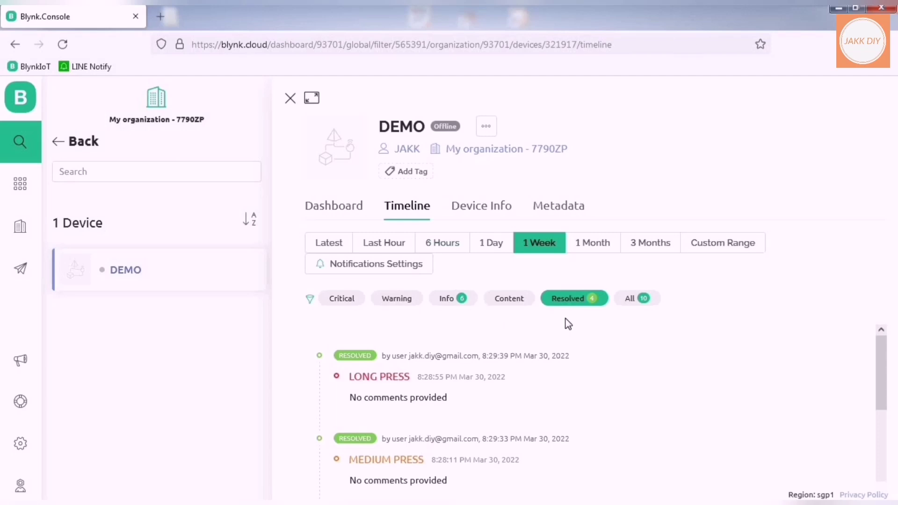
{"action": "scroll", "coordinate": [580, 336], "scroll_direction": "down", "scroll_amount": 7}
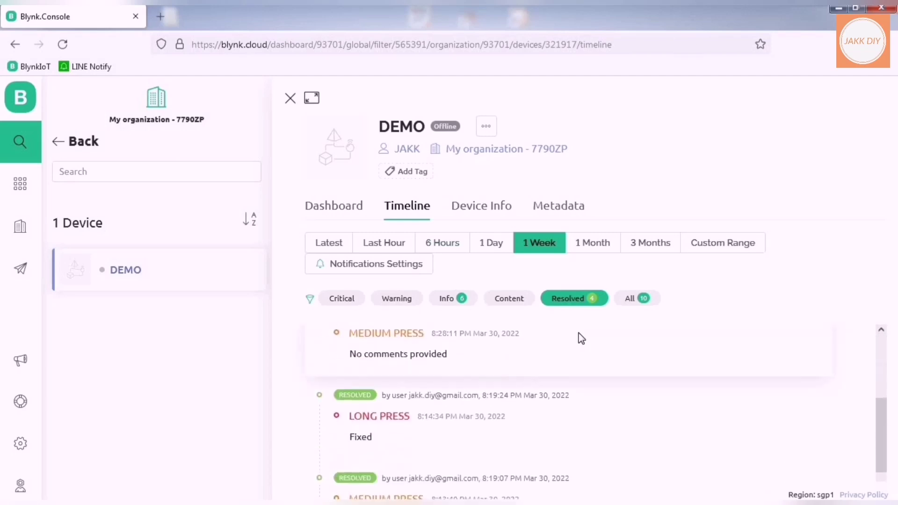
{"action": "left_click", "coordinate": [644, 299]}
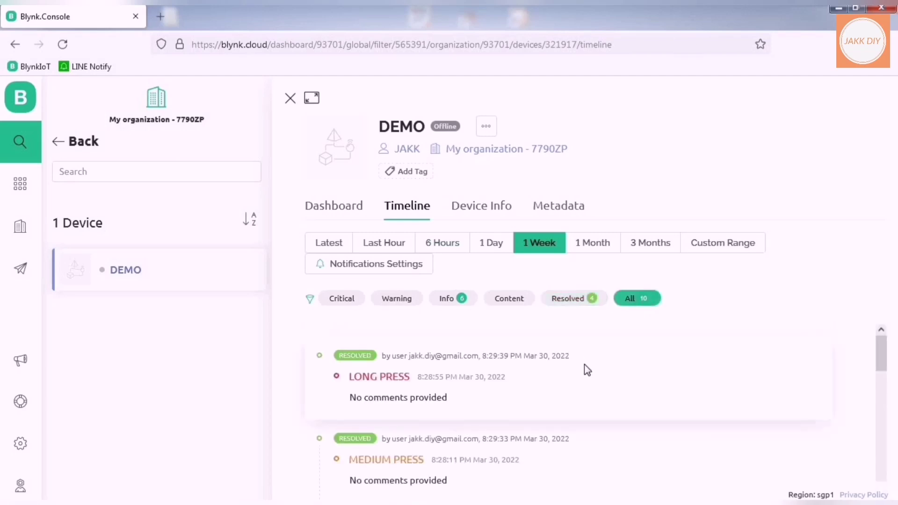
{"action": "scroll", "coordinate": [586, 369], "scroll_direction": "down", "scroll_amount": 1}
{"action": "scroll", "coordinate": [588, 371], "scroll_direction": "down", "scroll_amount": 10}
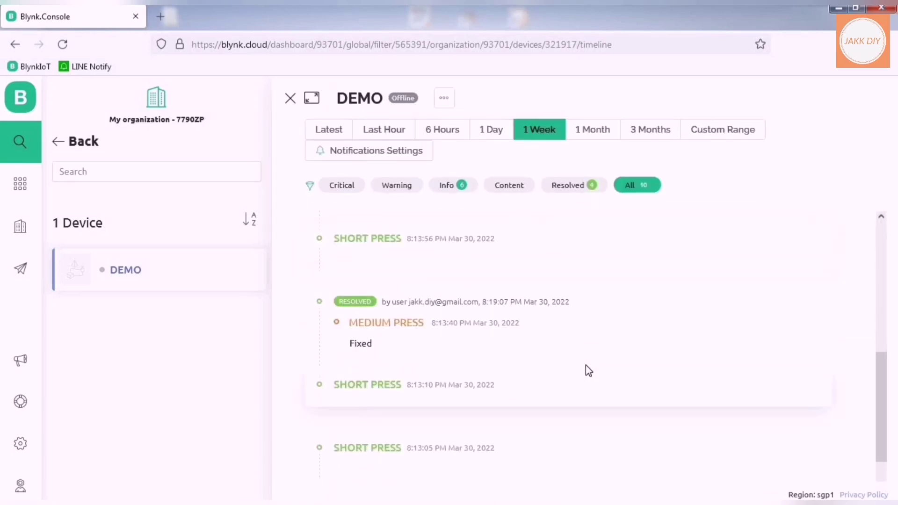
{"action": "scroll", "coordinate": [589, 370], "scroll_direction": "up", "scroll_amount": 8}
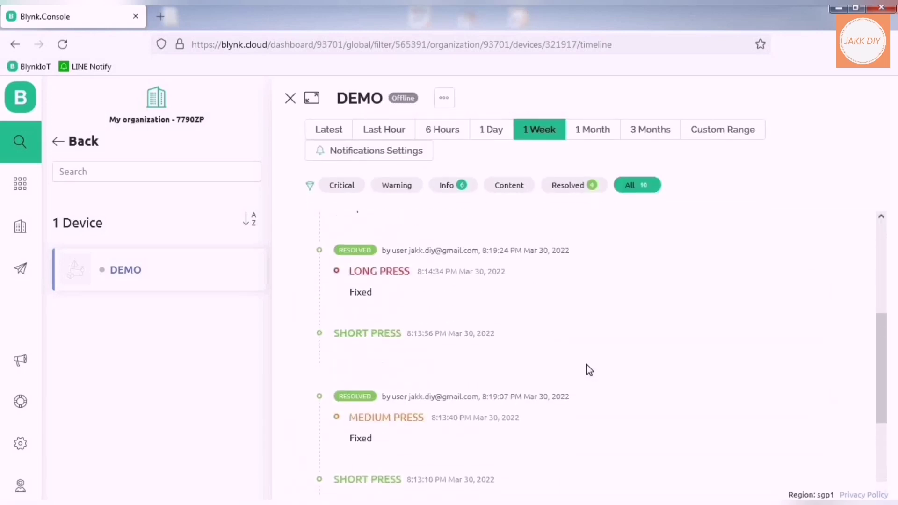
{"action": "scroll", "coordinate": [589, 369], "scroll_direction": "up", "scroll_amount": 3}
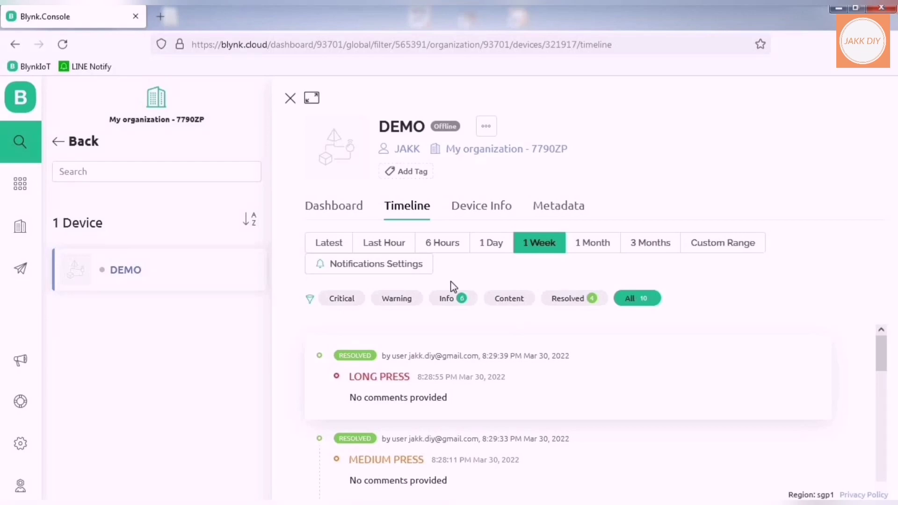
Open the DEMO template's events for editing.
{"action": "left_click", "coordinate": [28, 168]}
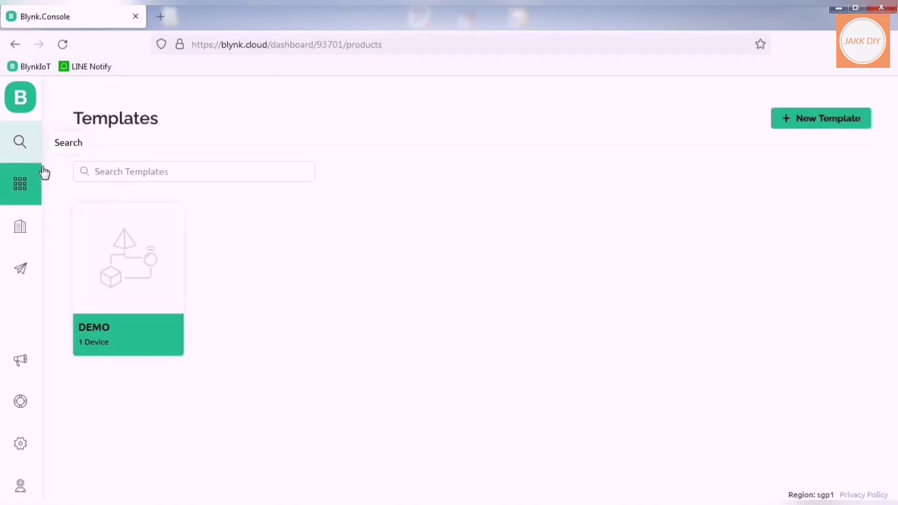
{"action": "left_click", "coordinate": [95, 253]}
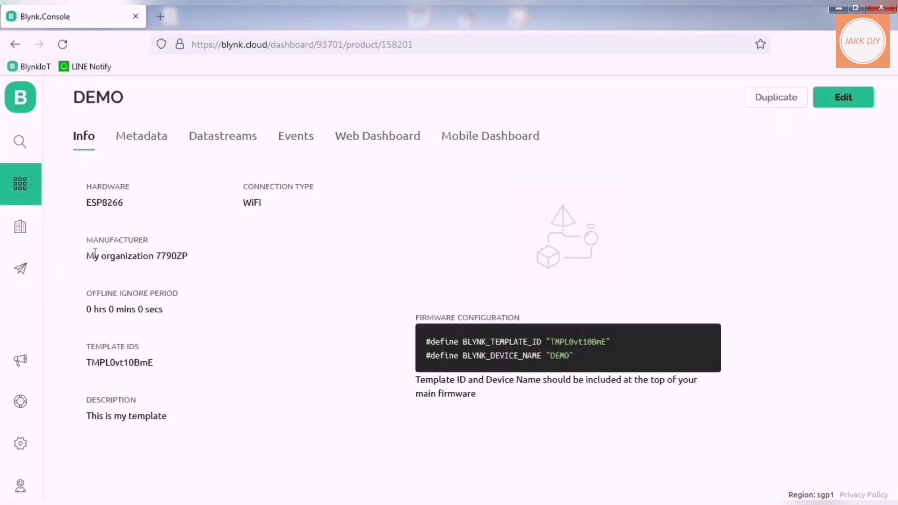
{"action": "left_click", "coordinate": [306, 140]}
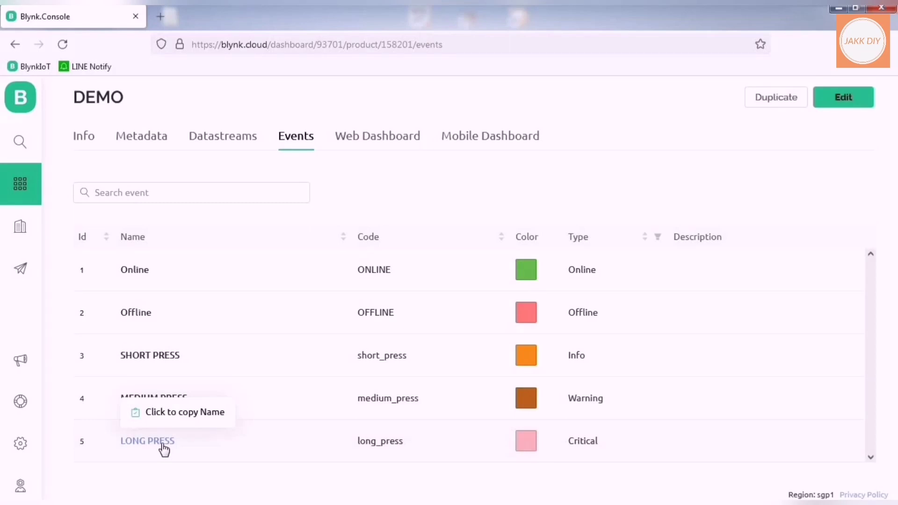
{"action": "left_click", "coordinate": [838, 105]}
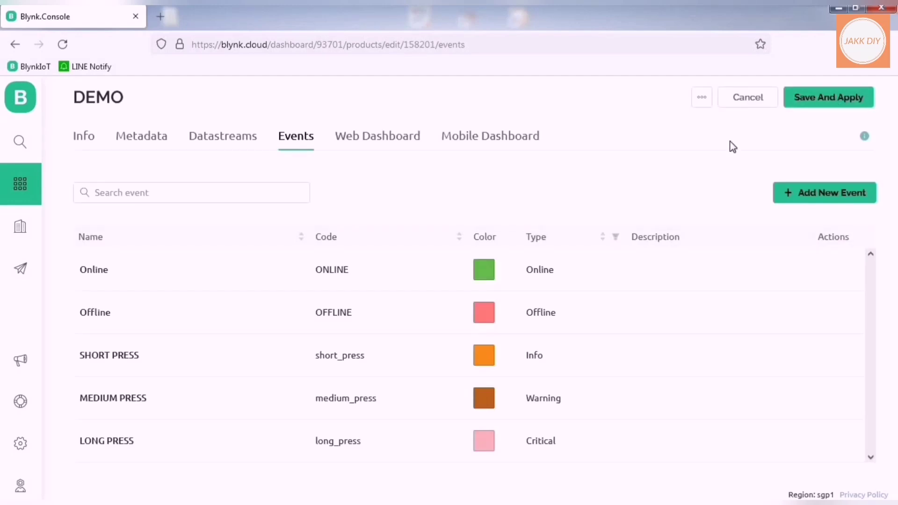
Enable sending the SHORT PRESS event to the mobile app's Notifications tab.
{"action": "left_click", "coordinate": [120, 361]}
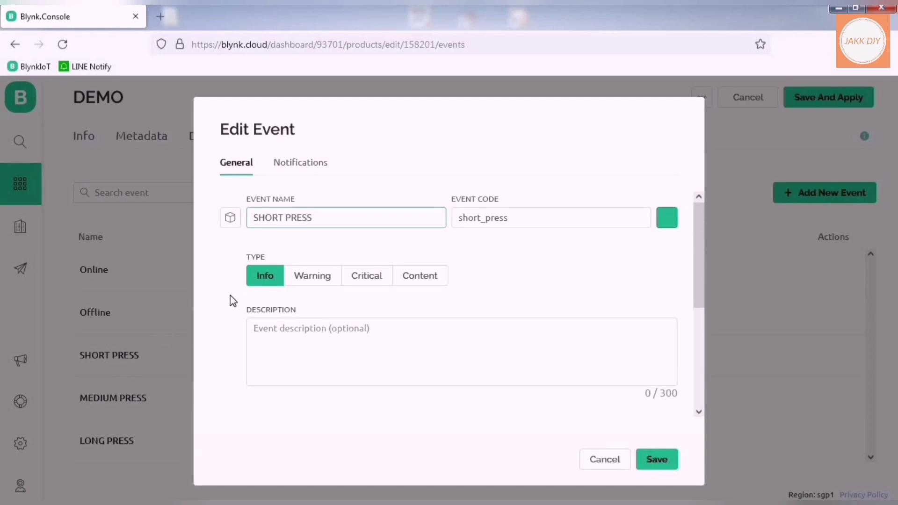
{"action": "scroll", "coordinate": [232, 301], "scroll_direction": "down", "scroll_amount": 3}
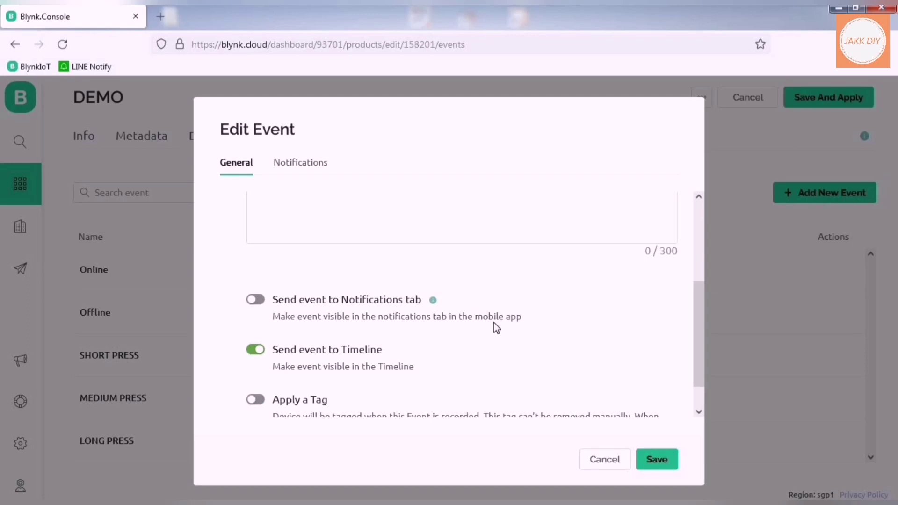
{"action": "left_click", "coordinate": [257, 301]}
{"action": "scroll", "coordinate": [225, 310], "scroll_direction": "up", "scroll_amount": 3}
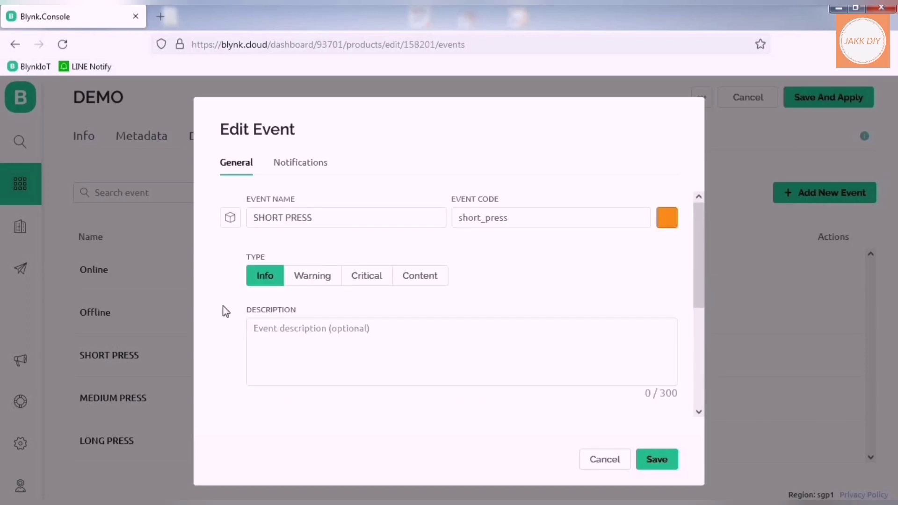
Enable notifications for the SHORT PRESS event, with Device Owner as the push notification recipient.
{"action": "left_click", "coordinate": [316, 172]}
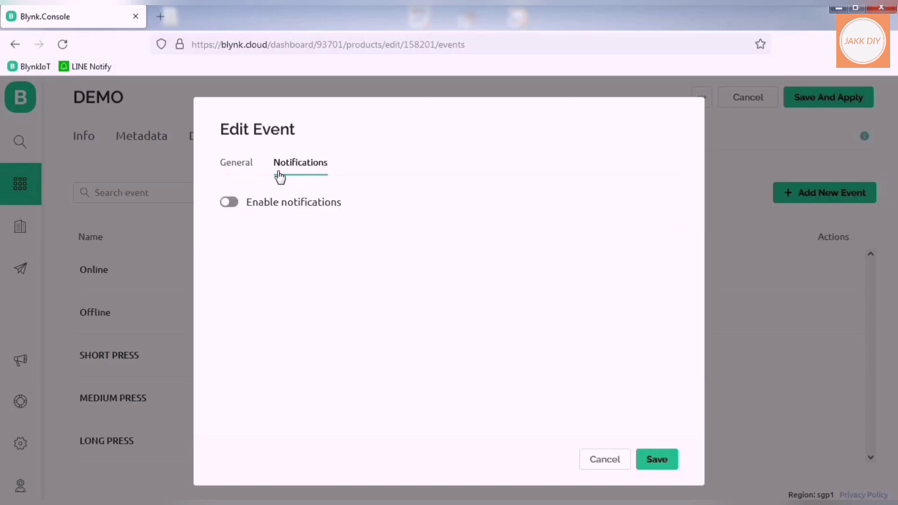
{"action": "left_click", "coordinate": [231, 203]}
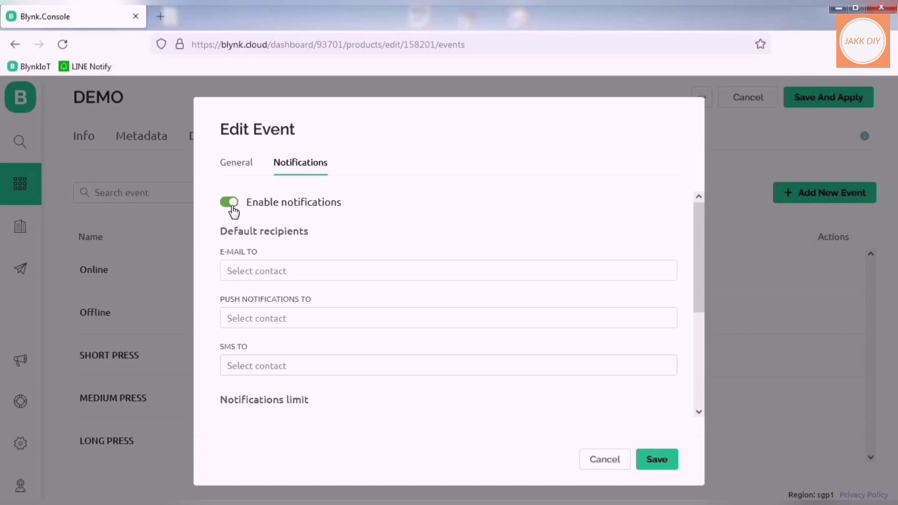
{"action": "left_click", "coordinate": [270, 272]}
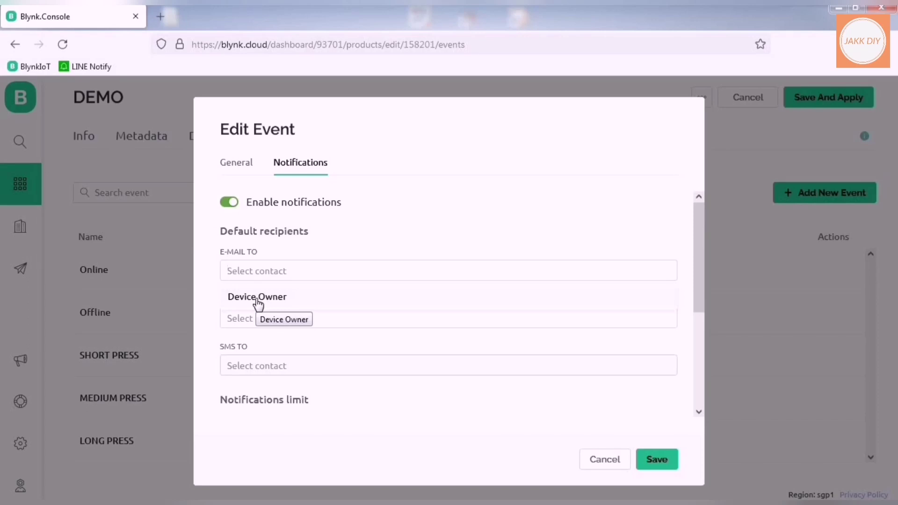
{"action": "left_click", "coordinate": [208, 297]}
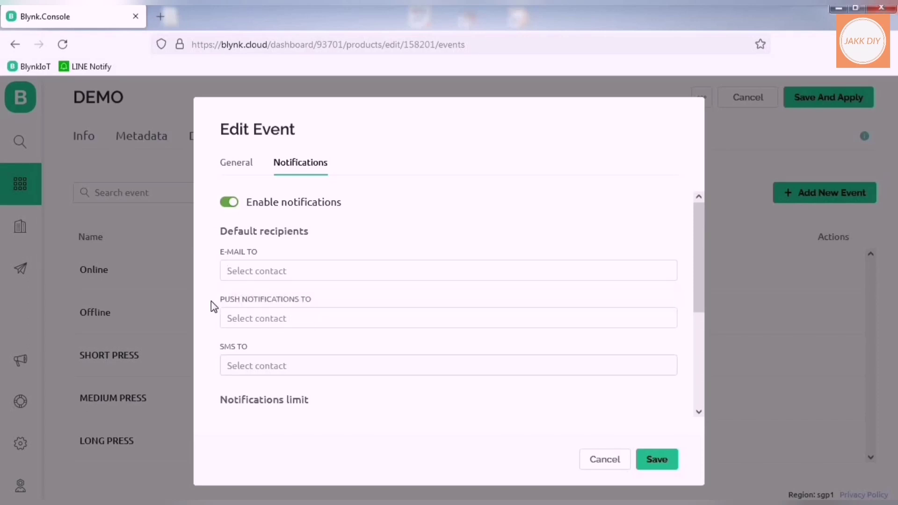
{"action": "left_click", "coordinate": [252, 318]}
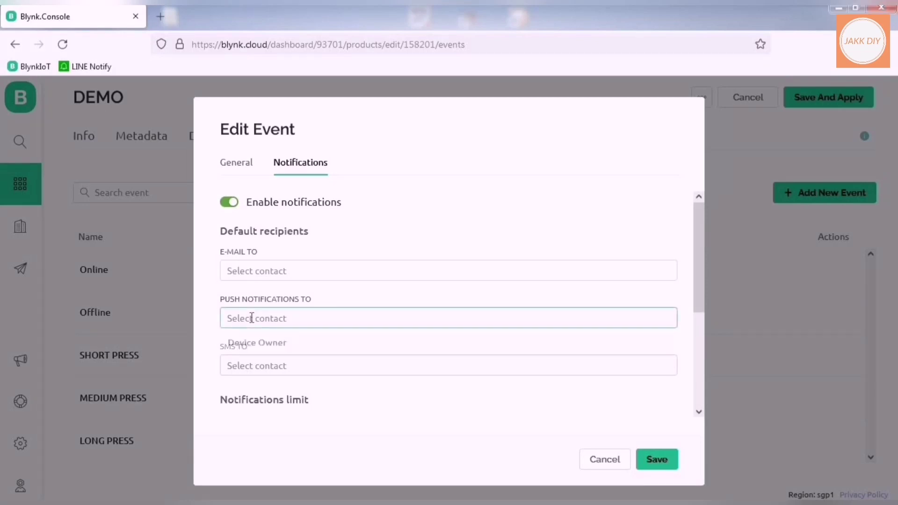
{"action": "left_click", "coordinate": [258, 346]}
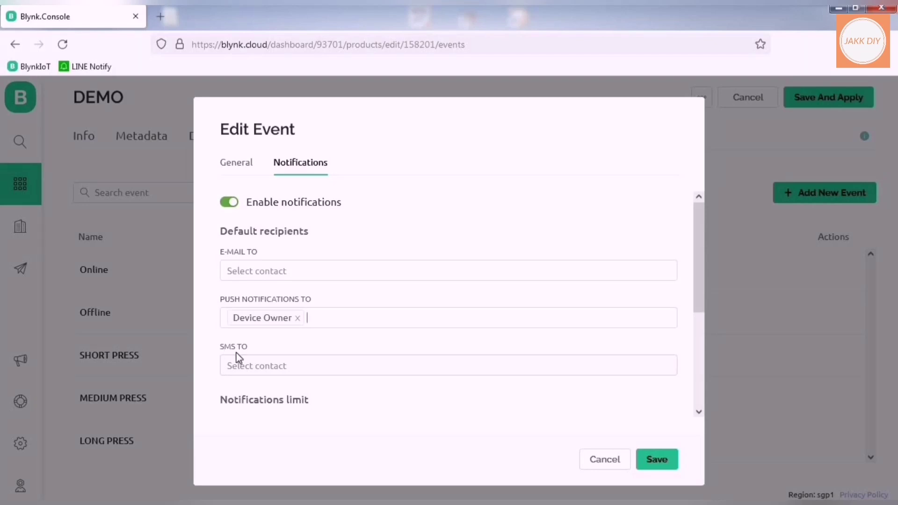
Set the SHORT PRESS notification limit to a 1 minute period with an event counter of 10, and save the event.
{"action": "mouse_move", "coordinate": [247, 365]}
{"action": "scroll", "coordinate": [416, 402], "scroll_direction": "down", "scroll_amount": 4}
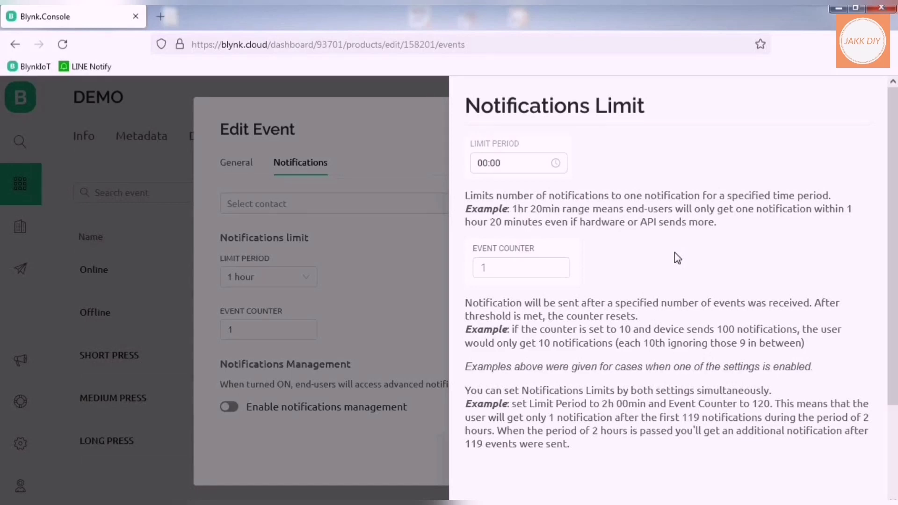
{"action": "scroll", "coordinate": [752, 278], "scroll_direction": "down", "scroll_amount": 3}
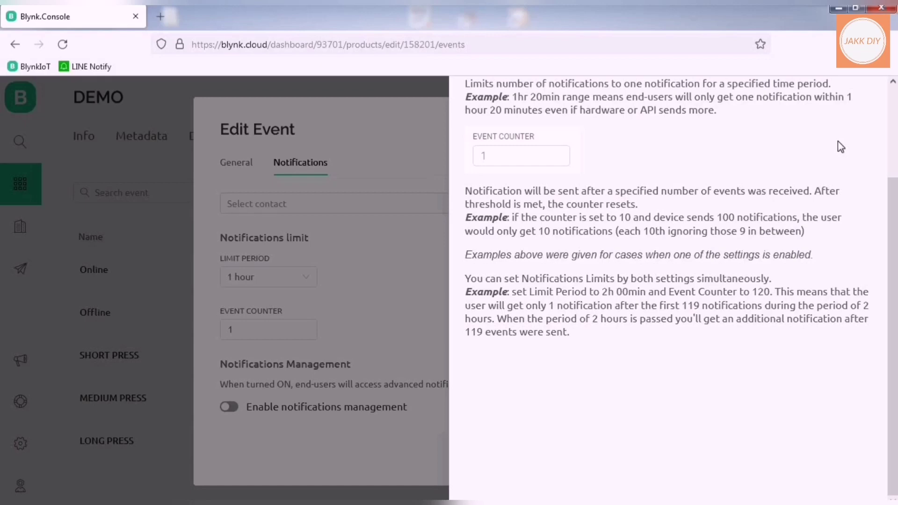
{"action": "left_click", "coordinate": [414, 265]}
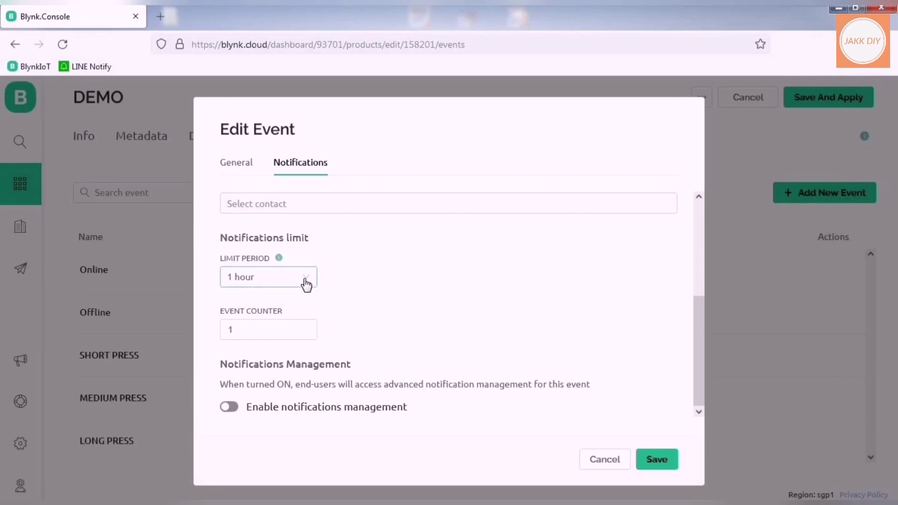
{"action": "left_click", "coordinate": [306, 284]}
{"action": "left_click", "coordinate": [253, 307]}
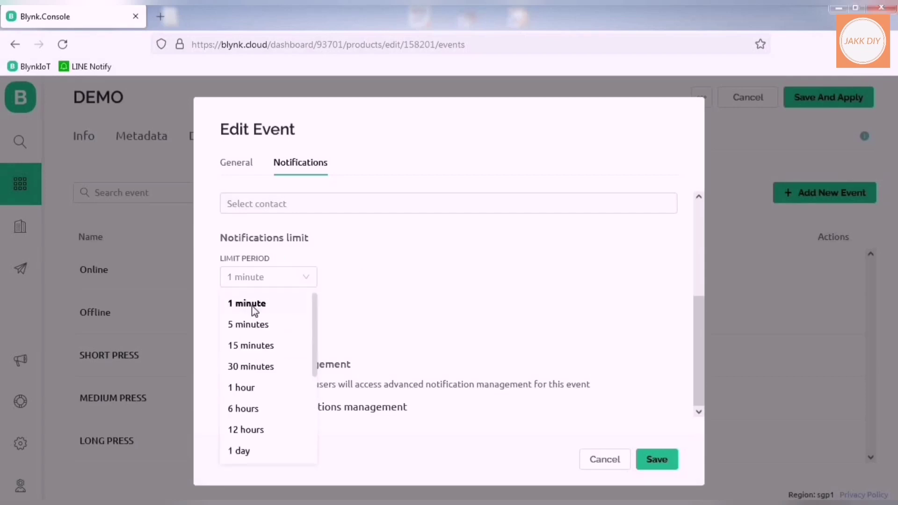
{"action": "left_click", "coordinate": [253, 304]}
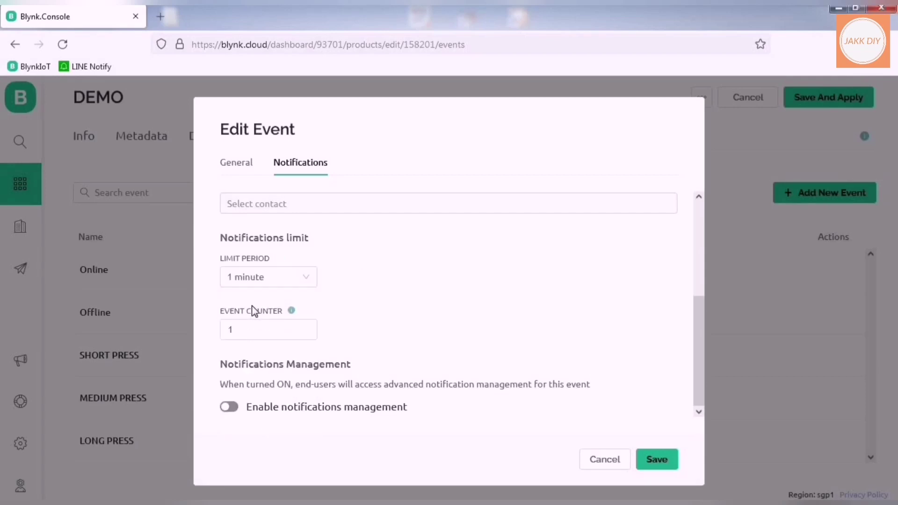
{"action": "left_click", "coordinate": [240, 327]}
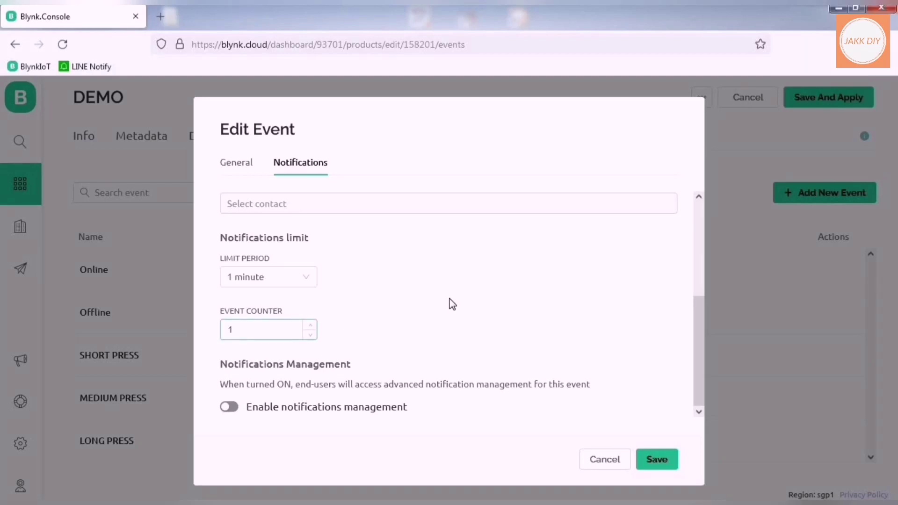
{"action": "type", "text": "0"}
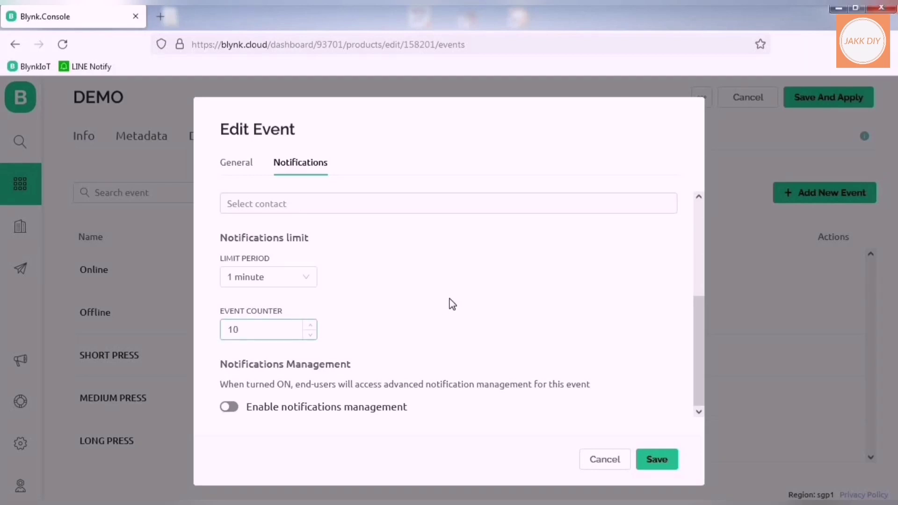
{"action": "left_click", "coordinate": [653, 465]}
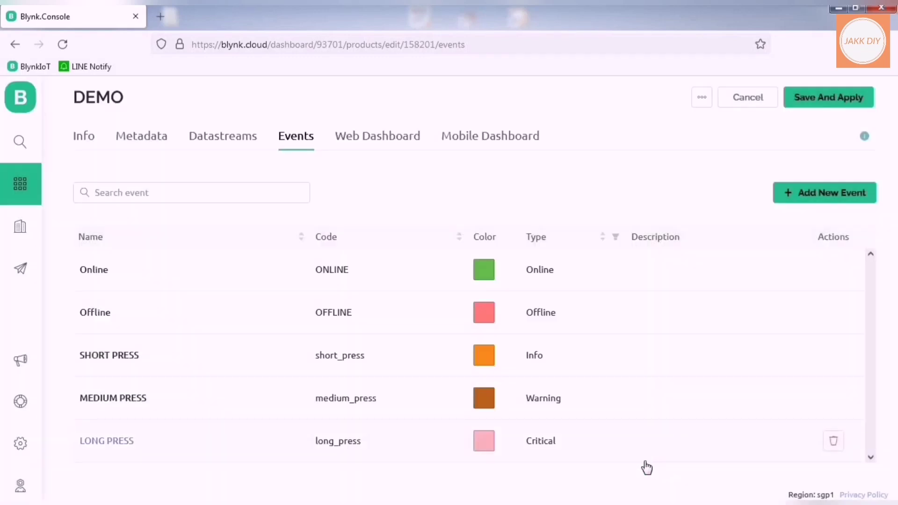
Enable sending the MEDIUM PRESS event to the mobile app's Notifications tab.
{"action": "left_click", "coordinate": [129, 401]}
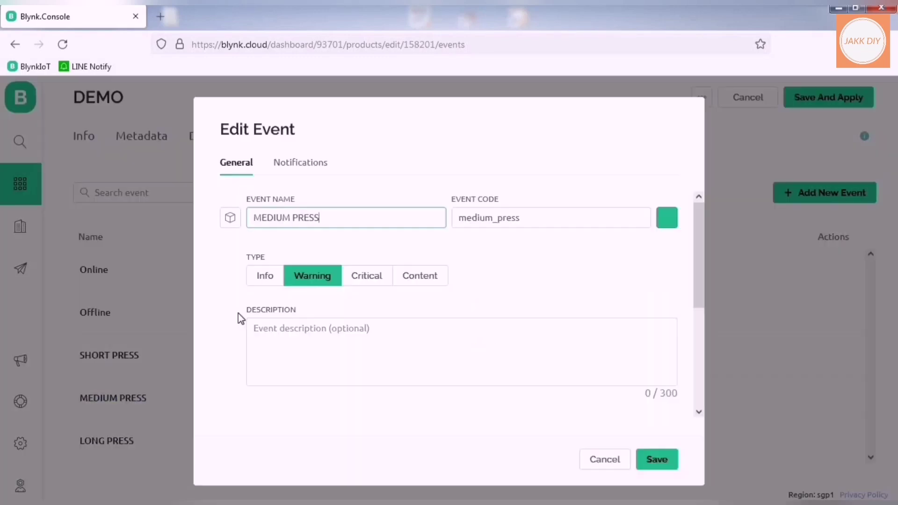
{"action": "scroll", "coordinate": [243, 318], "scroll_direction": "down", "scroll_amount": 3}
{"action": "left_click", "coordinate": [259, 265]}
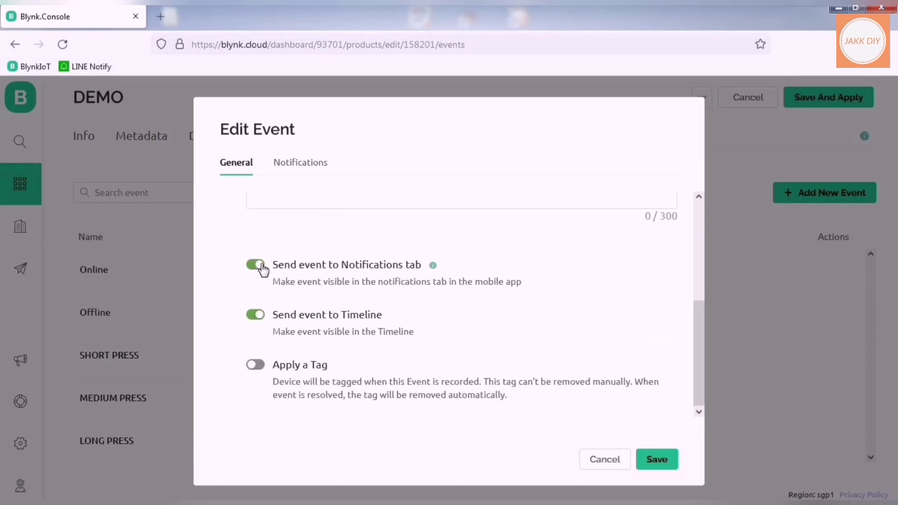
Enable notifications for the MEDIUM PRESS event, with Device Owner as the push notification recipient.
{"action": "left_click", "coordinate": [306, 164]}
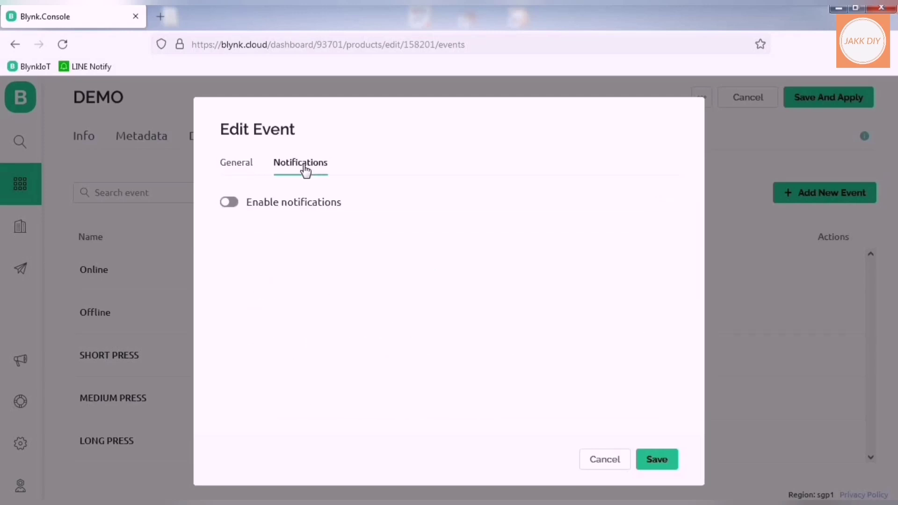
{"action": "left_click", "coordinate": [230, 203]}
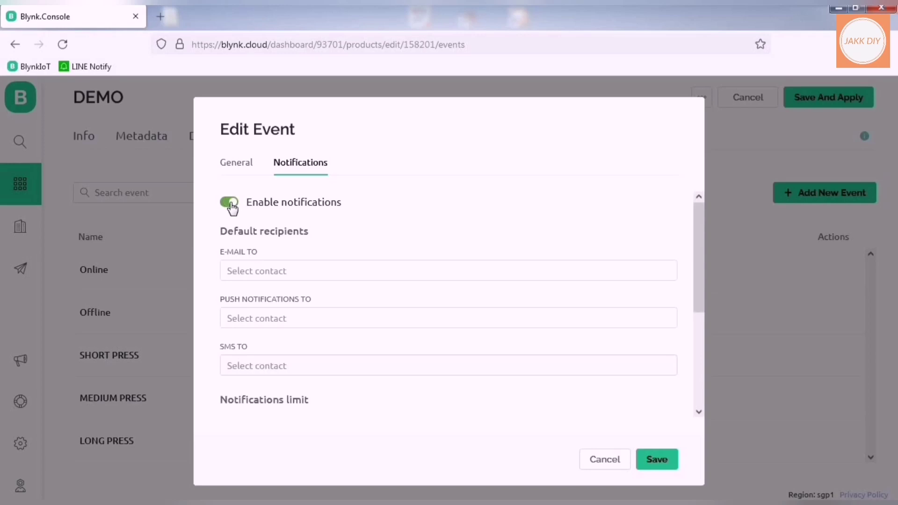
{"action": "left_click", "coordinate": [246, 310]}
{"action": "left_click", "coordinate": [257, 348]}
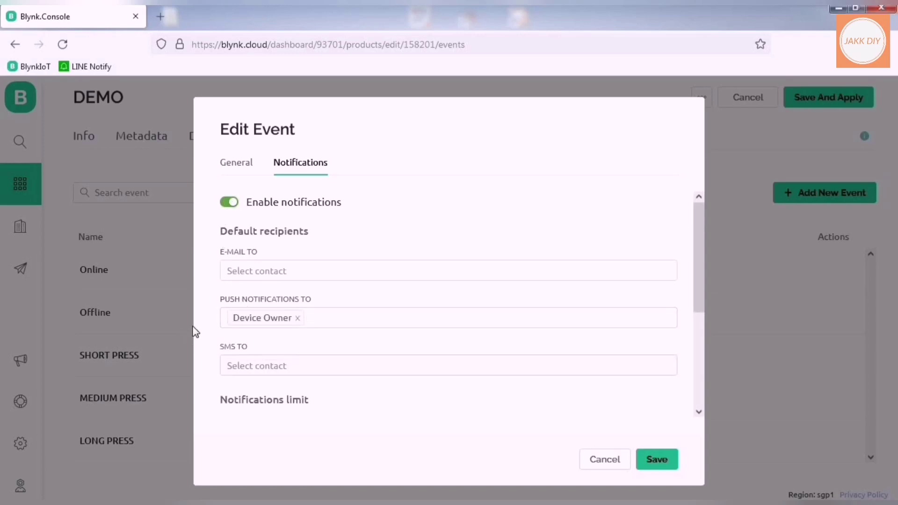
Set the MEDIUM PRESS notification limit period to 1 minute and save the event.
{"action": "scroll", "coordinate": [304, 349], "scroll_direction": "down", "scroll_amount": 3}
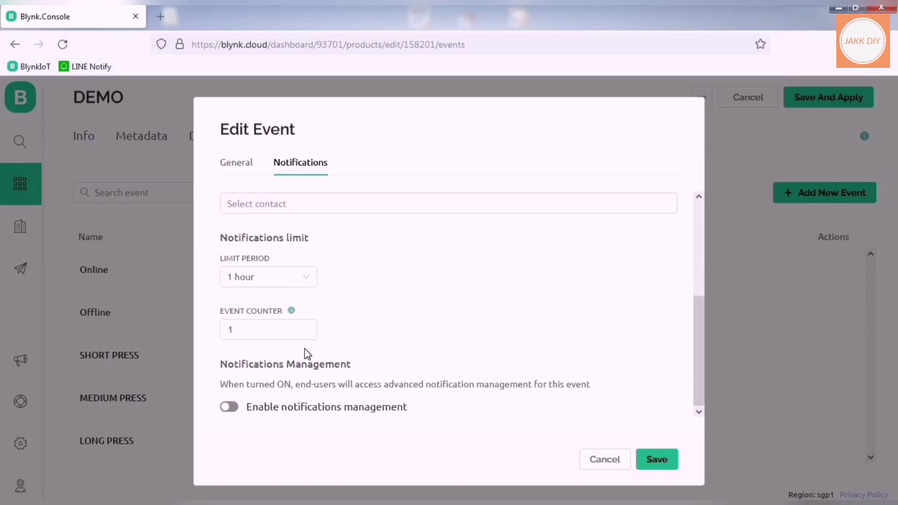
{"action": "left_click", "coordinate": [309, 281]}
{"action": "left_click", "coordinate": [270, 307]}
{"action": "left_click", "coordinate": [259, 332]}
{"action": "left_click", "coordinate": [657, 460]}
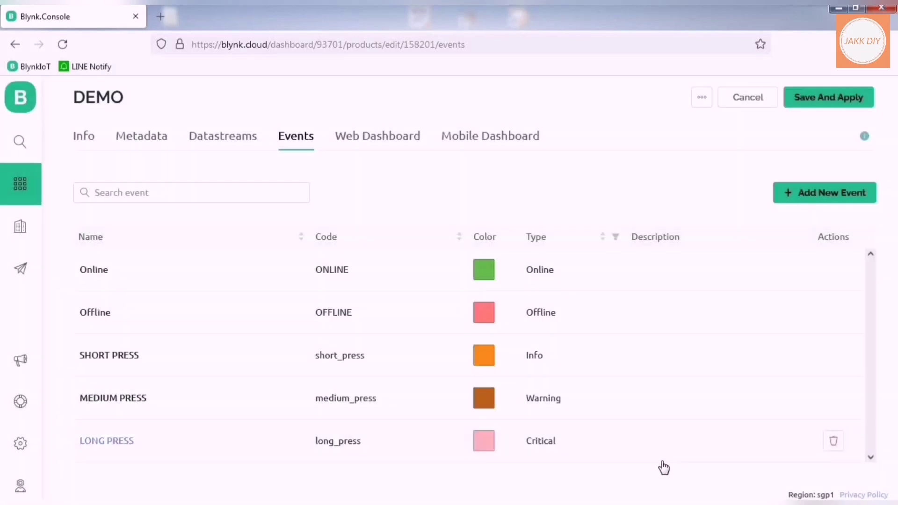
Enable sending the LONG PRESS event to the mobile app's Notifications tab.
{"action": "left_click", "coordinate": [113, 440]}
{"action": "scroll", "coordinate": [276, 281], "scroll_direction": "down", "scroll_amount": 3}
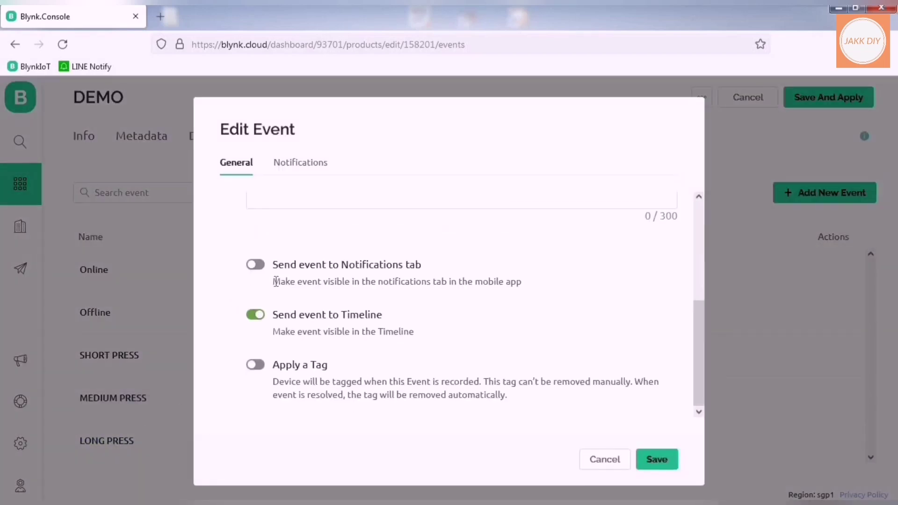
{"action": "left_click", "coordinate": [256, 265]}
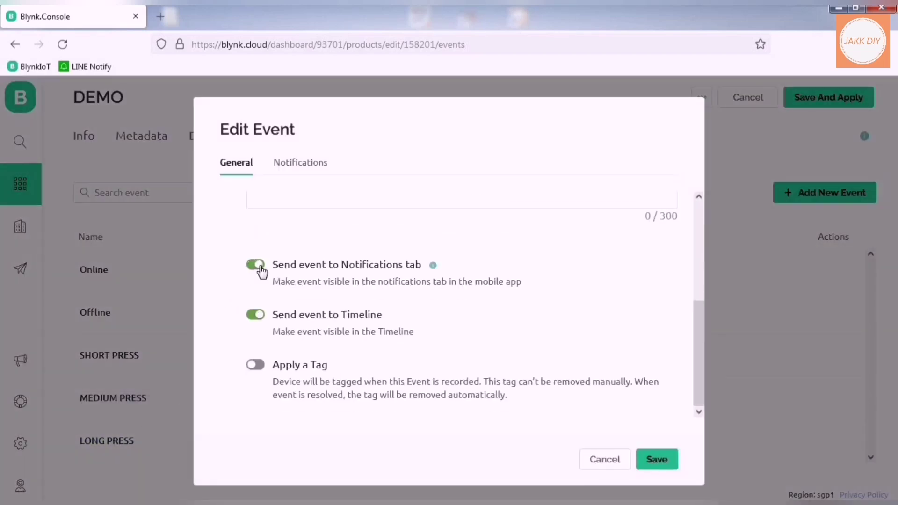
Enable notifications for the LONG PRESS event, with Device Owner as the push notification recipient.
{"action": "left_click", "coordinate": [300, 165]}
{"action": "left_click", "coordinate": [229, 202]}
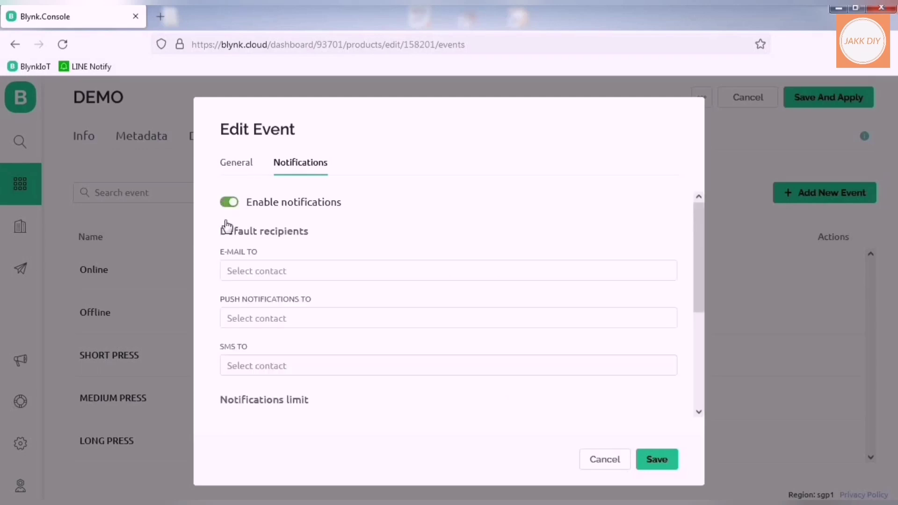
{"action": "left_click", "coordinate": [247, 319]}
{"action": "left_click", "coordinate": [253, 345]}
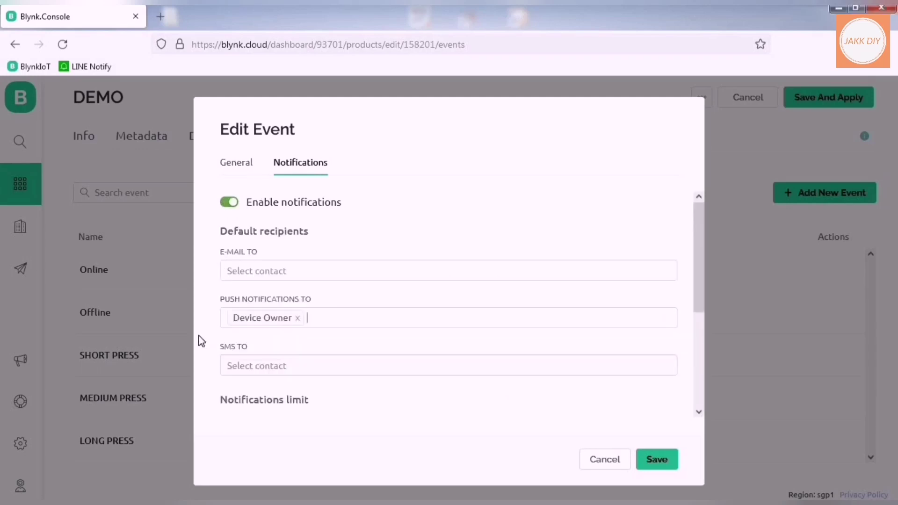
Set the LONG PRESS notification limit period to 1 minute, then save the event and apply the DEMO template changes.
{"action": "scroll", "coordinate": [342, 369], "scroll_direction": "down", "scroll_amount": 3}
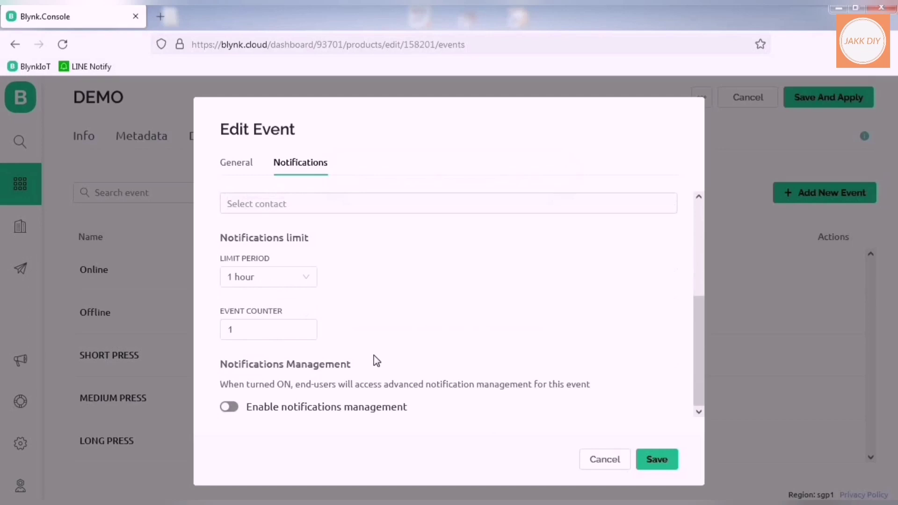
{"action": "left_click", "coordinate": [304, 281]}
{"action": "left_click", "coordinate": [241, 304]}
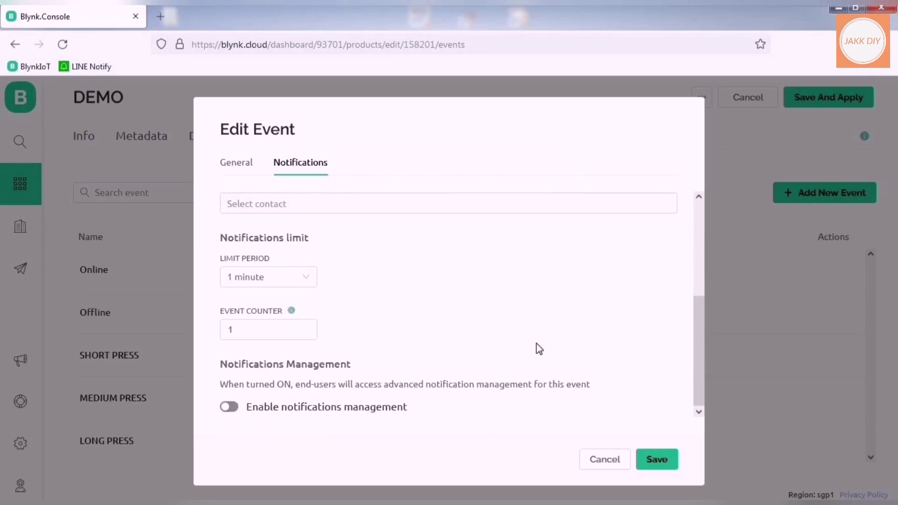
{"action": "scroll", "coordinate": [597, 373], "scroll_direction": "up", "scroll_amount": 3}
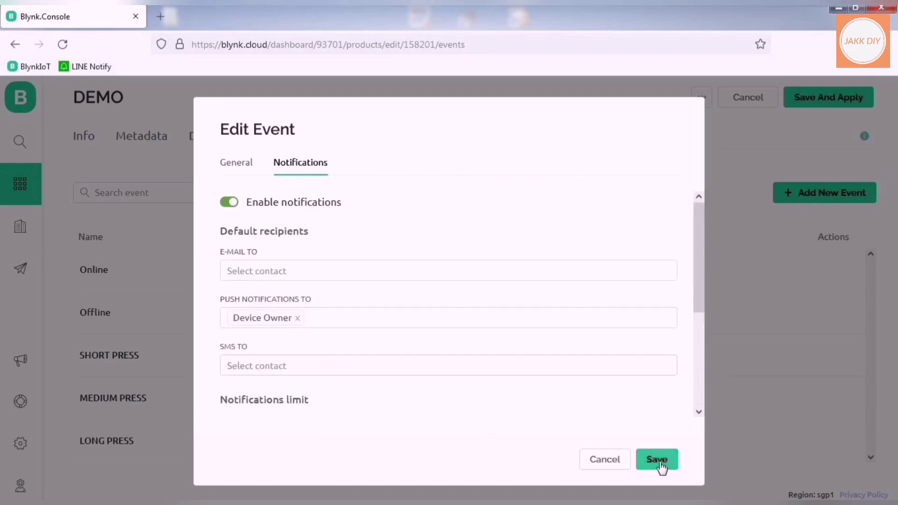
{"action": "left_click", "coordinate": [658, 460]}
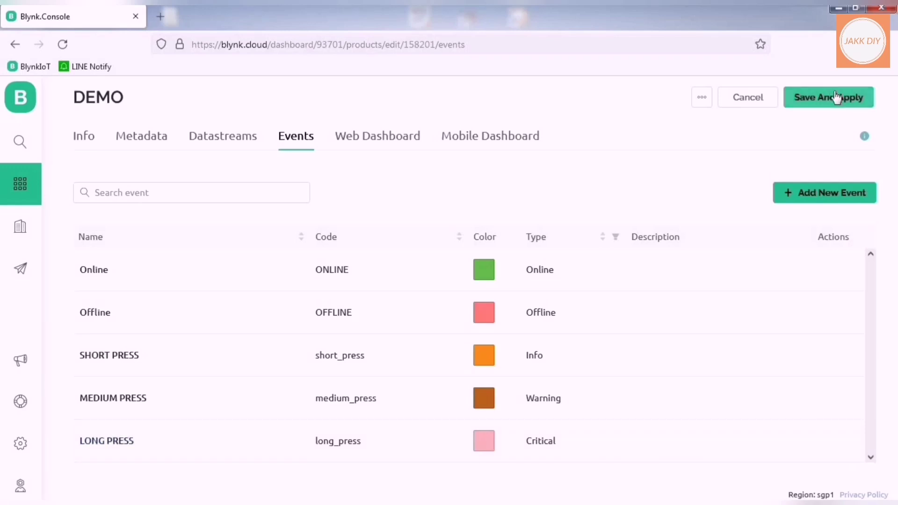
{"action": "left_click", "coordinate": [836, 98]}
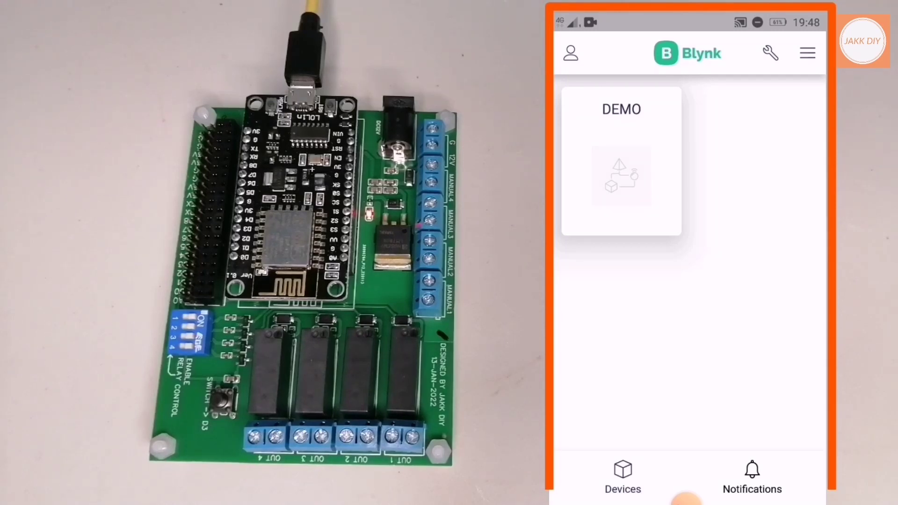
In the Blynk mobile app, view the DEMO device's event timeline and exit to the phone's home screen.
{"action": "left_click", "coordinate": [621, 162]}
{"action": "left_click_drag", "start_coordinate": [686, 498], "coordinate": [687, 281]}
{"action": "left_click_drag", "start_coordinate": [749, 467], "coordinate": [608, 468]}
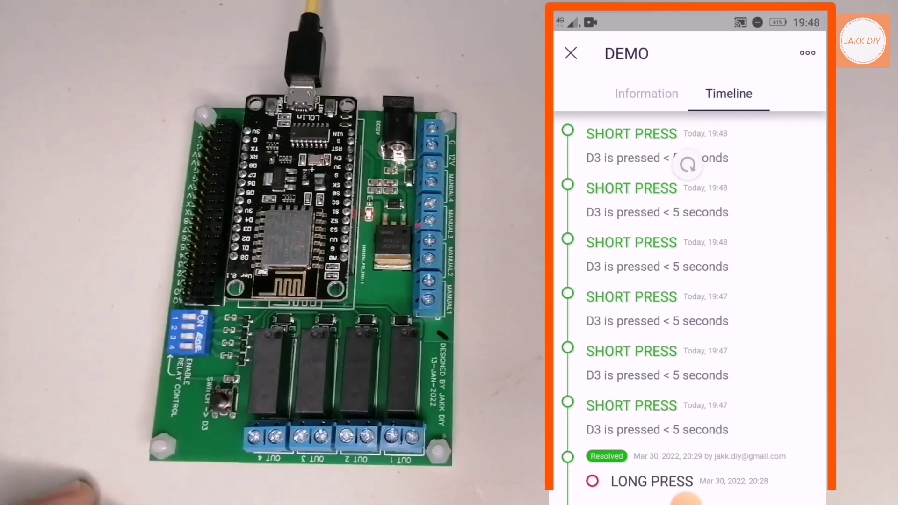
{"action": "key", "text": "Escape"}
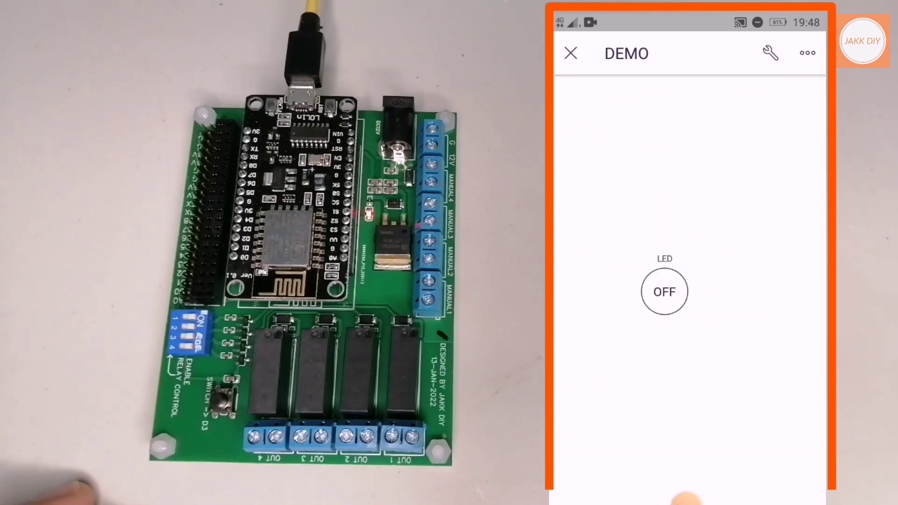
{"action": "key", "text": "Escape"}
{"action": "key", "text": "Escape"}
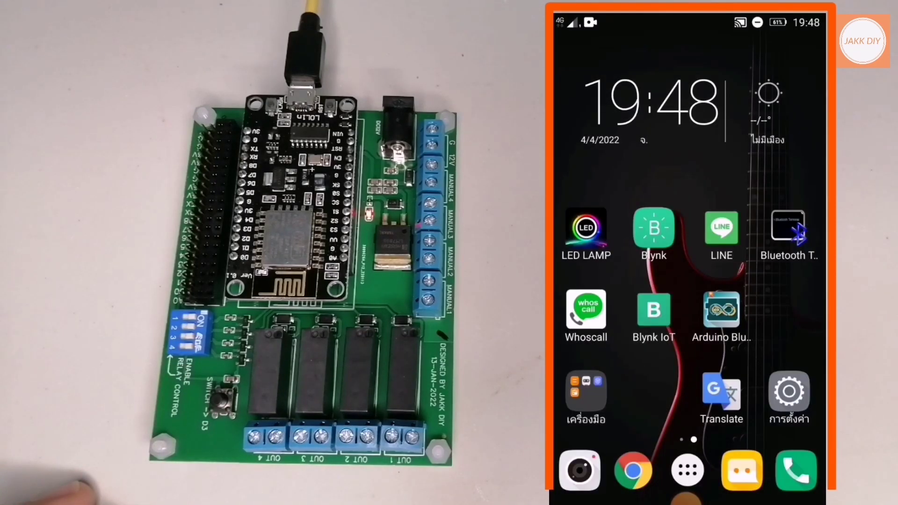